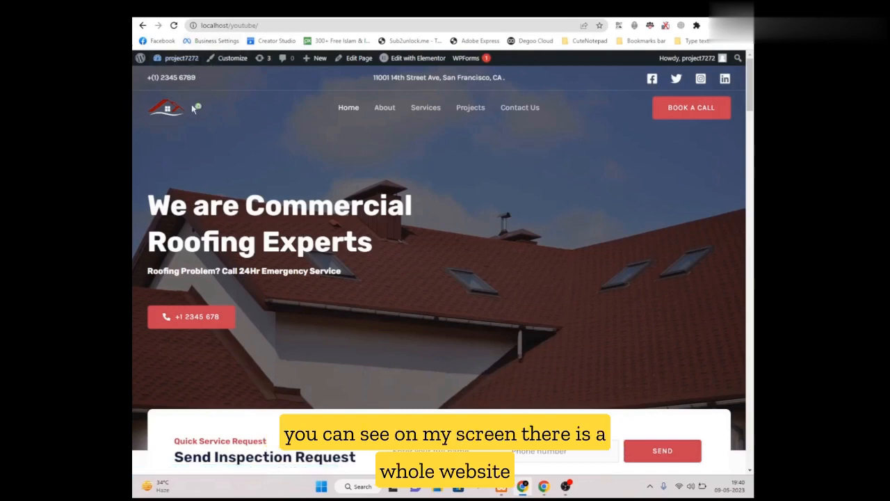
- Look over the designed roofing site at localhost/youtube and the blank site at localhost/facebook
scroll(723, 128, down, 15)
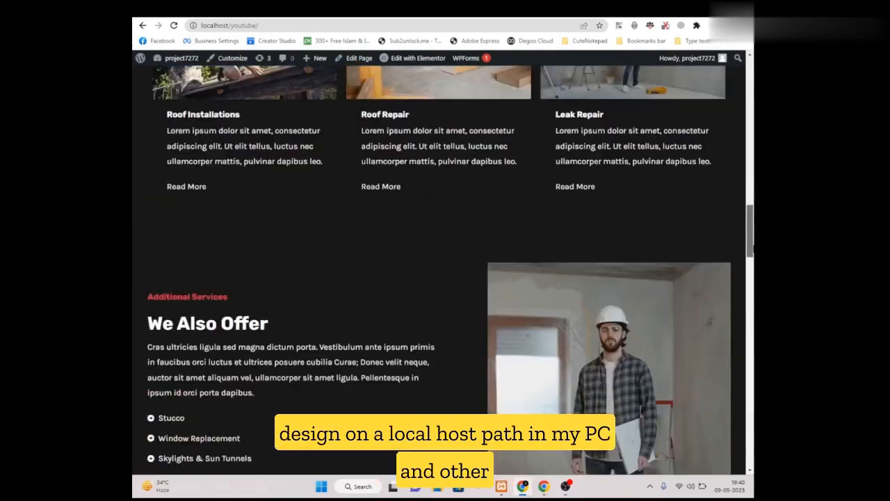
drag(751, 247, 750, 473)
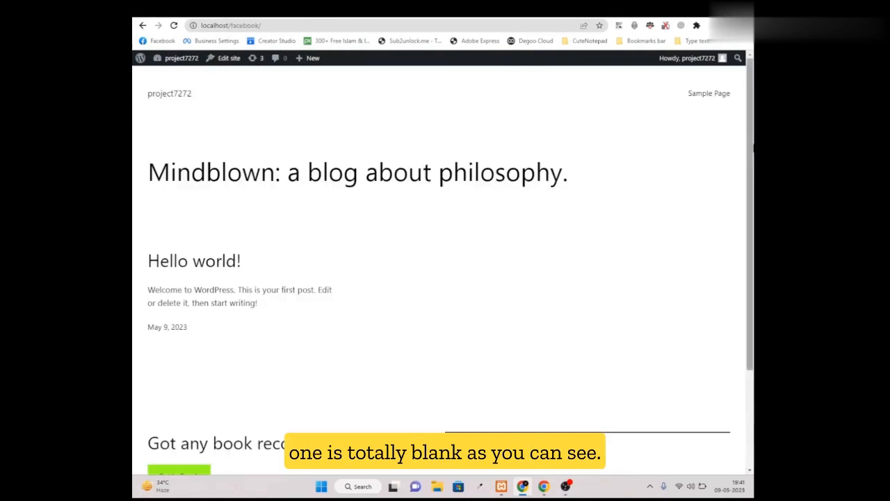
drag(751, 152, 751, 239)
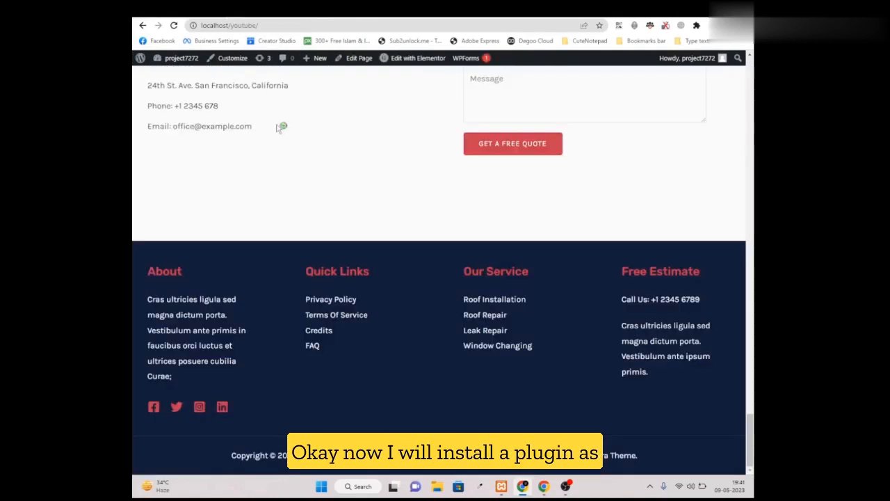
drag(752, 436, 752, 310)
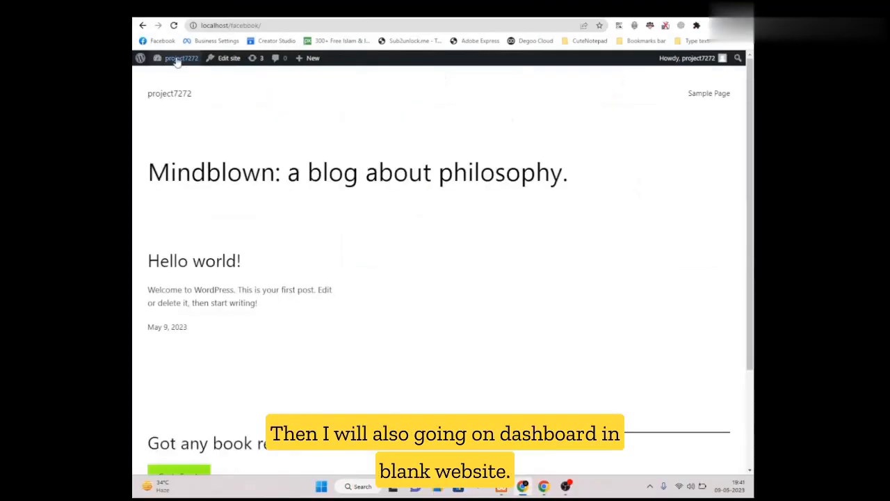
- Open the plugin installer in the localhost/youtube dashboard and search for "WPvivid Backup Plugin"
mouse_move(179, 61)
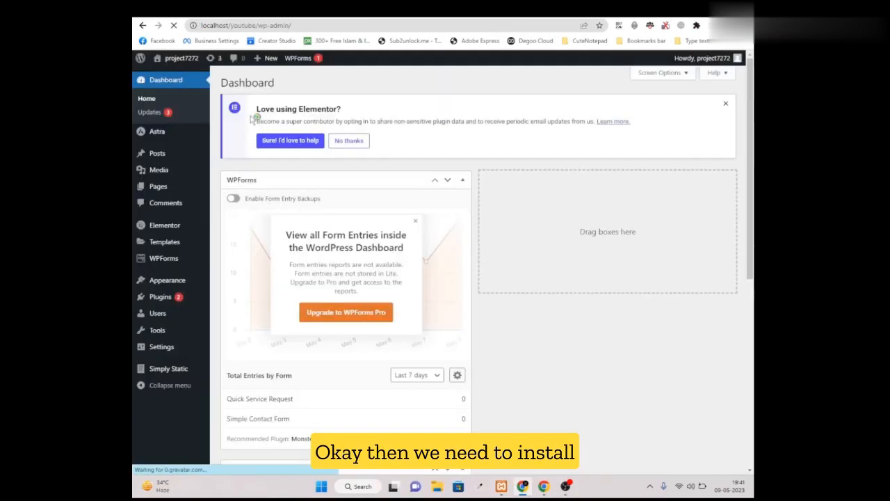
mouse_move(164, 300)
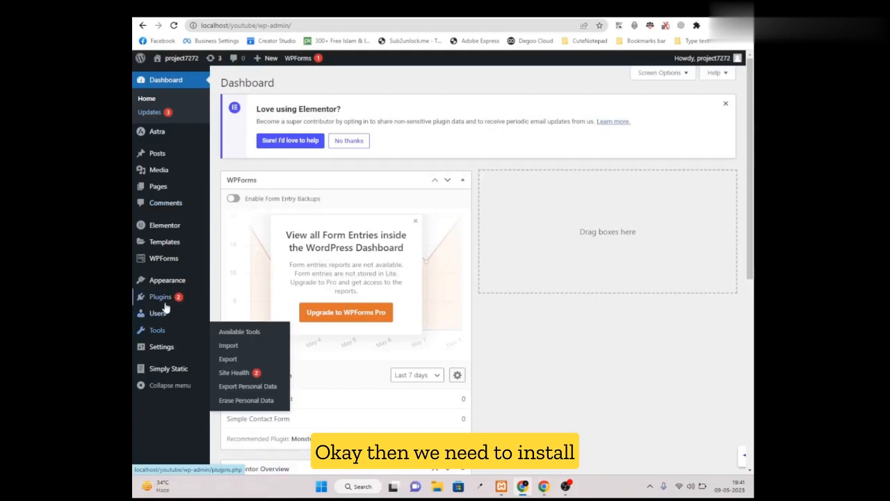
click(233, 313)
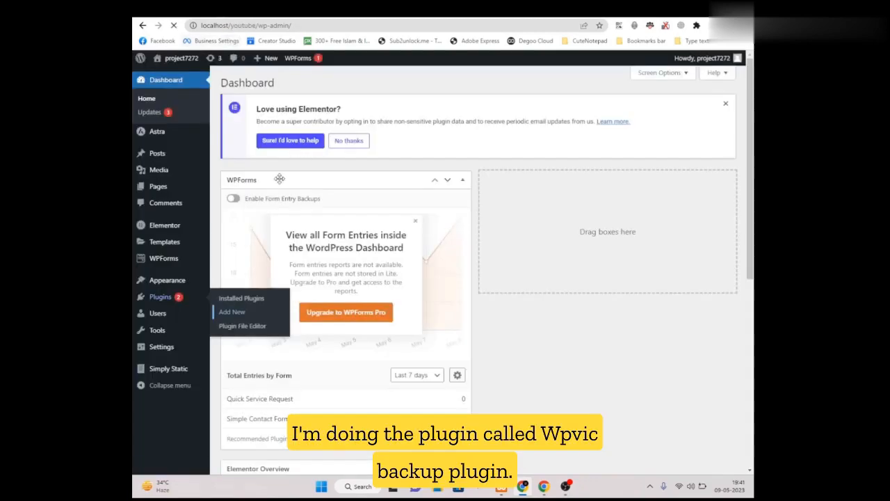
click(218, 312)
right_click(617, 117)
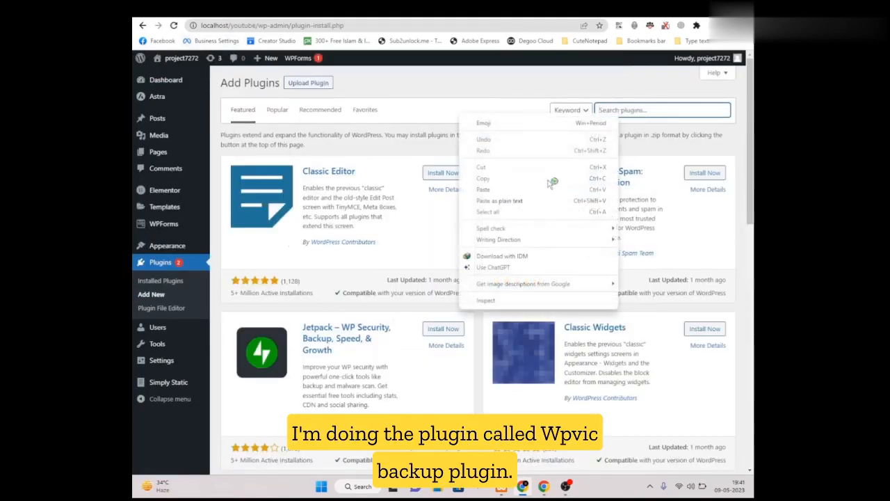
click(549, 188)
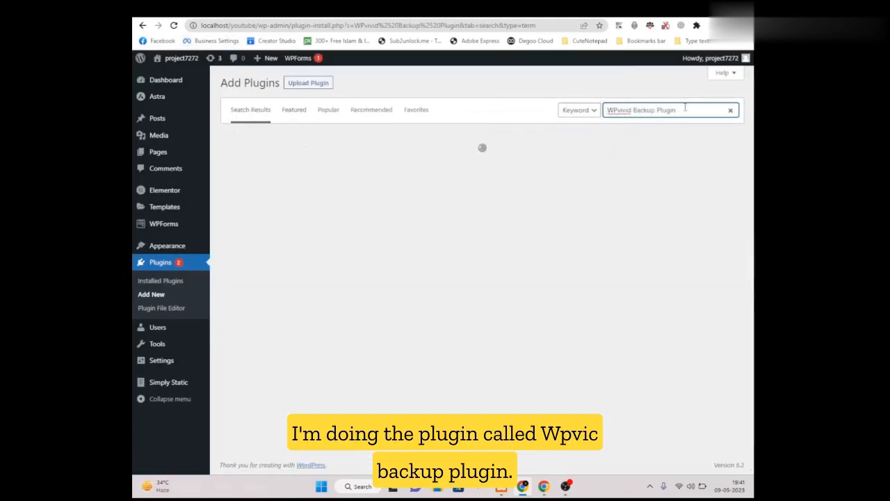
drag(685, 107, 617, 110)
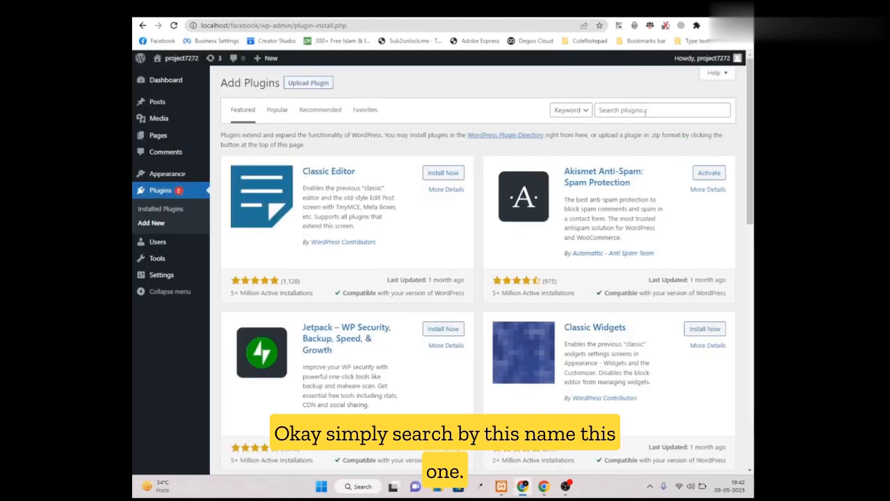
- Search for "WPvivid Backup Plugin" in the plugin installer of the localhost/facebook site
right_click(648, 113)
click(531, 189)
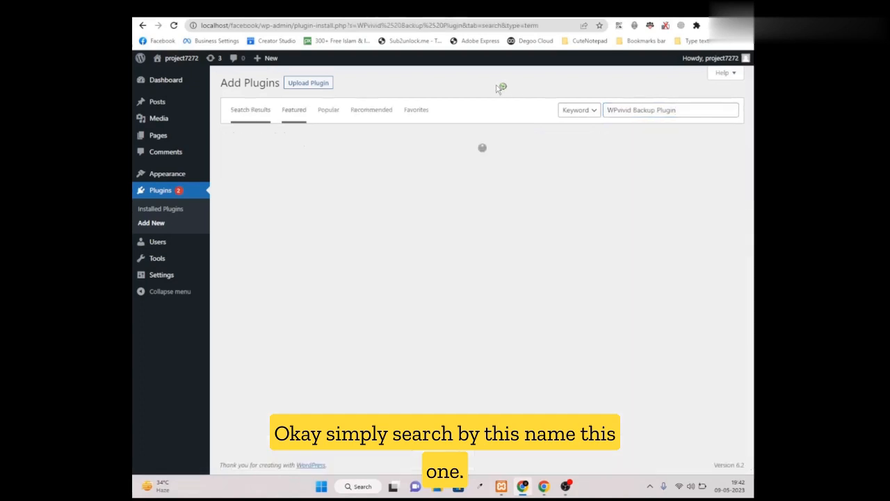
key(Return)
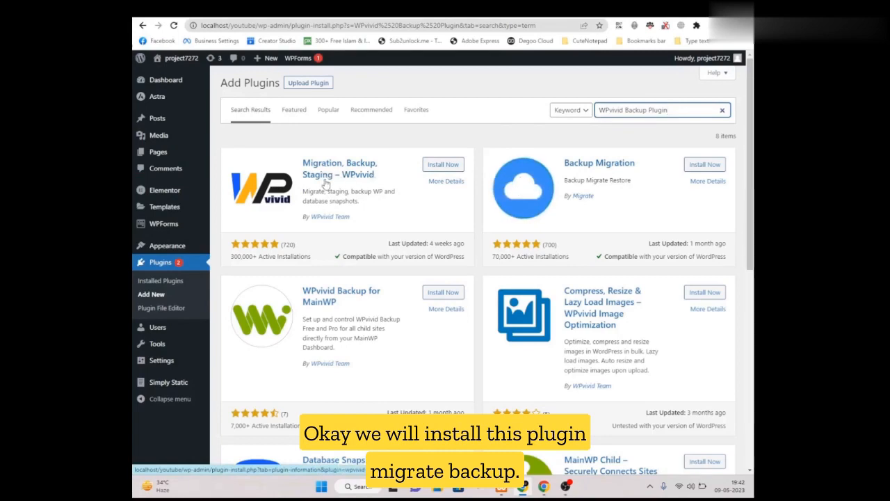
- Install and activate "Migration, Backup, Staging – WPvivid" on both sites and dismiss the Elementor notice on the youtube site
click(434, 165)
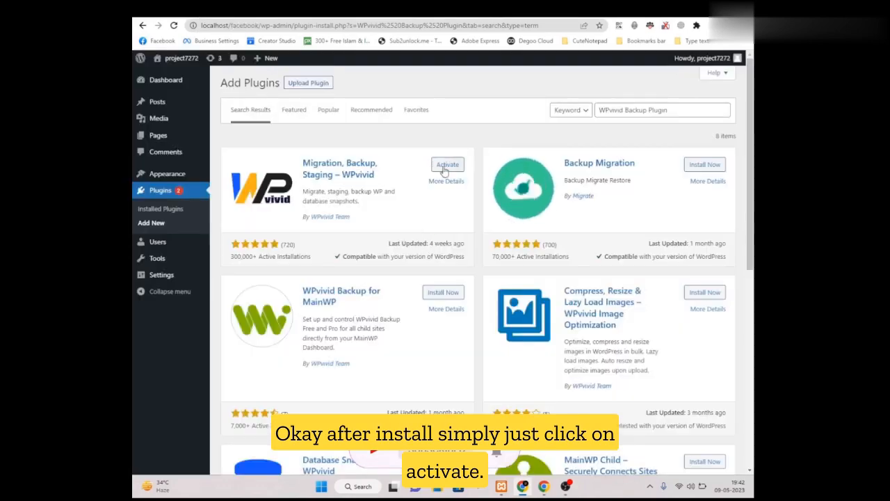
click(449, 165)
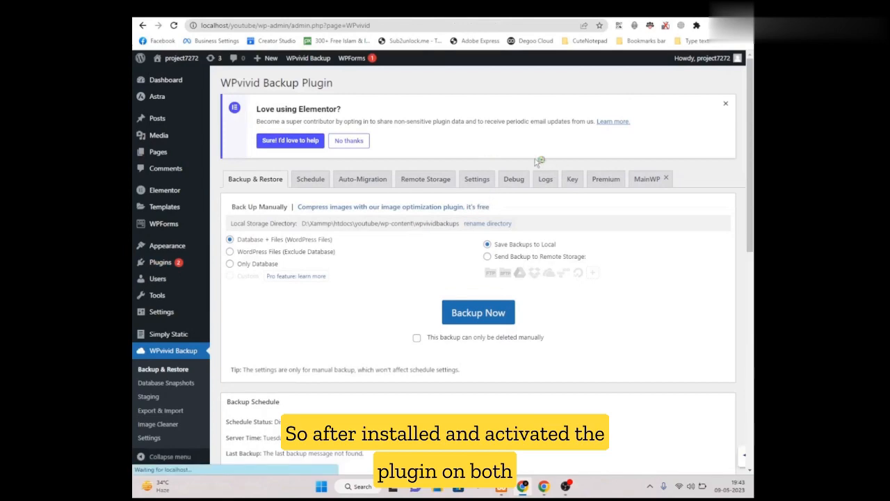
click(725, 103)
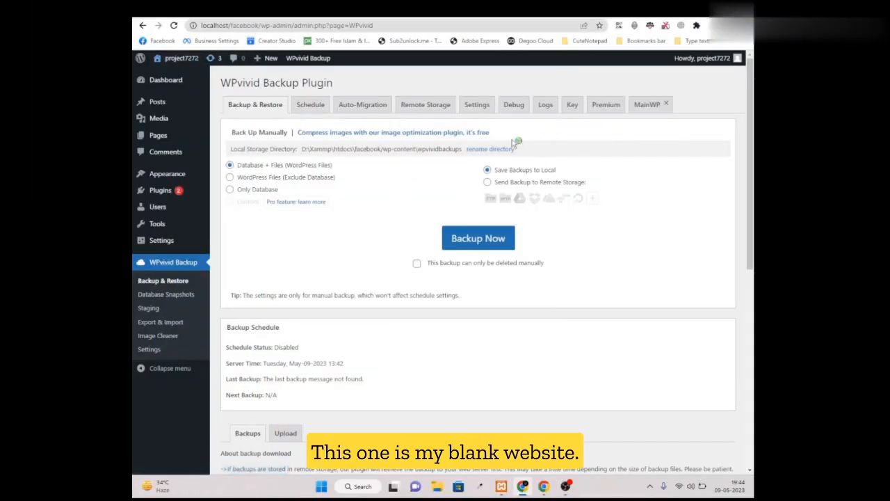
- Generate a WPvivid site key on the blank facebook site and copy the whole key
click(572, 105)
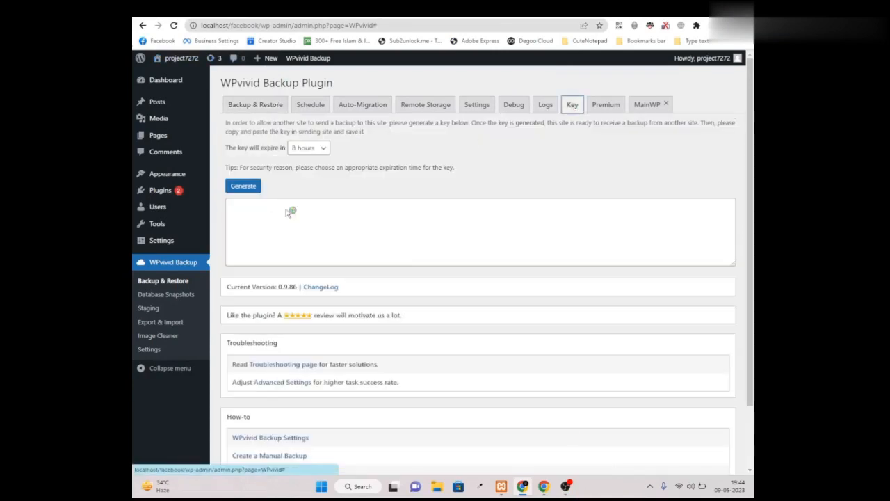
click(249, 189)
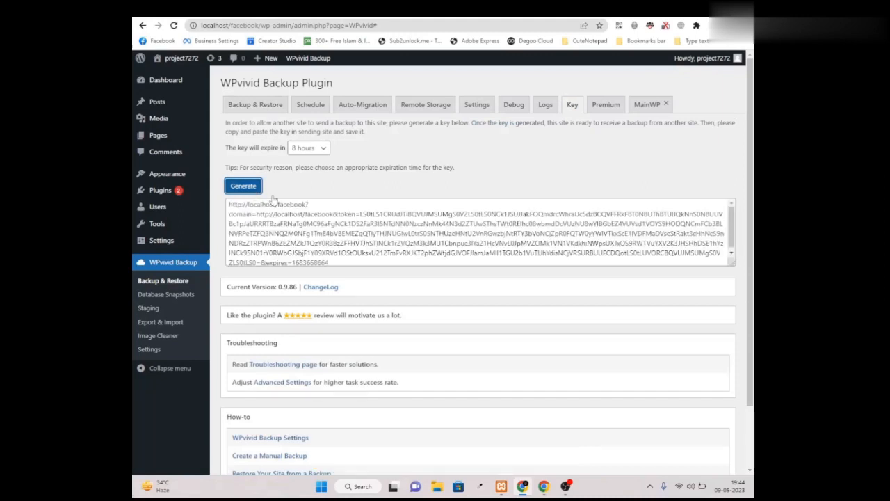
click(304, 214)
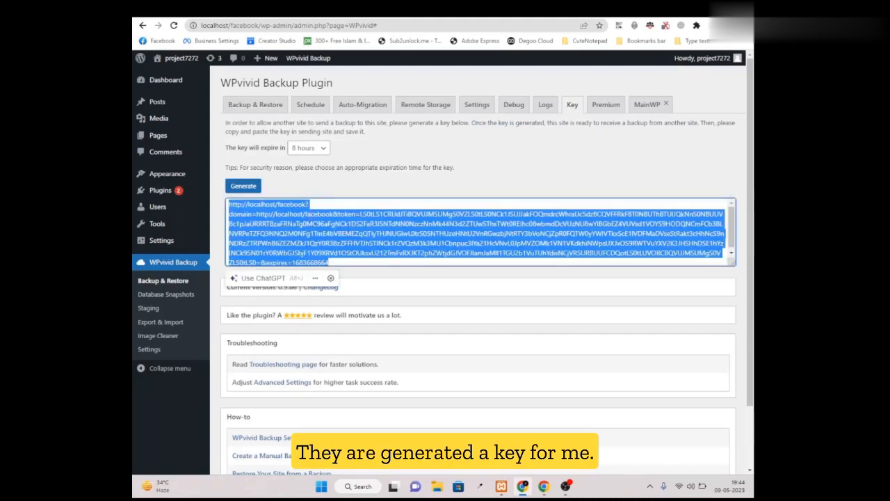
right_click(307, 213)
click(347, 249)
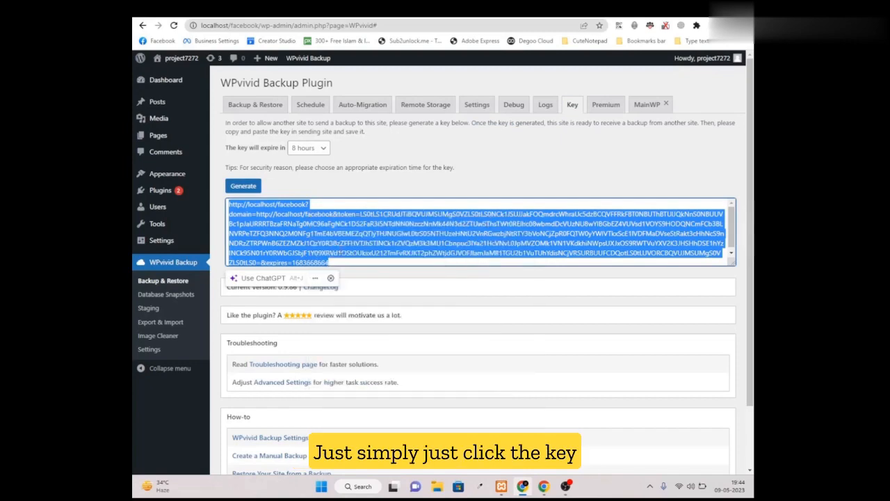
- Paste the copied site key into WPvivid's Auto-Migration settings on the designed youtube site and save it
click(203, 13)
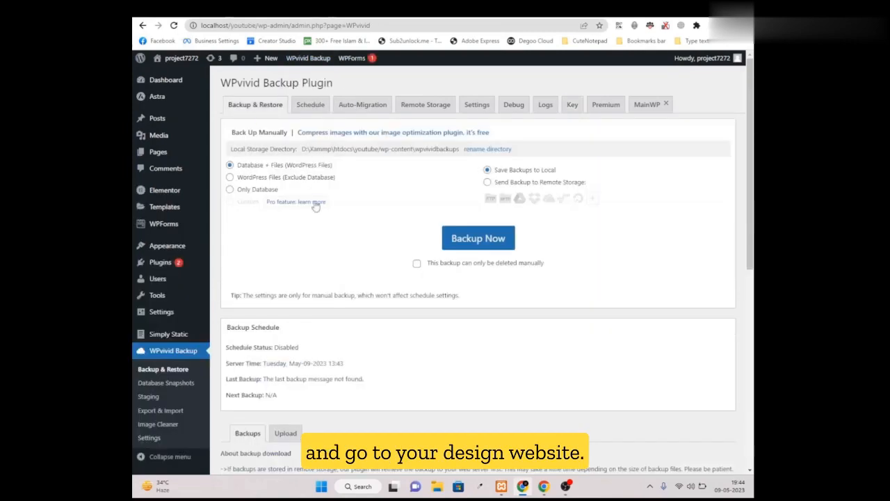
click(361, 111)
click(239, 165)
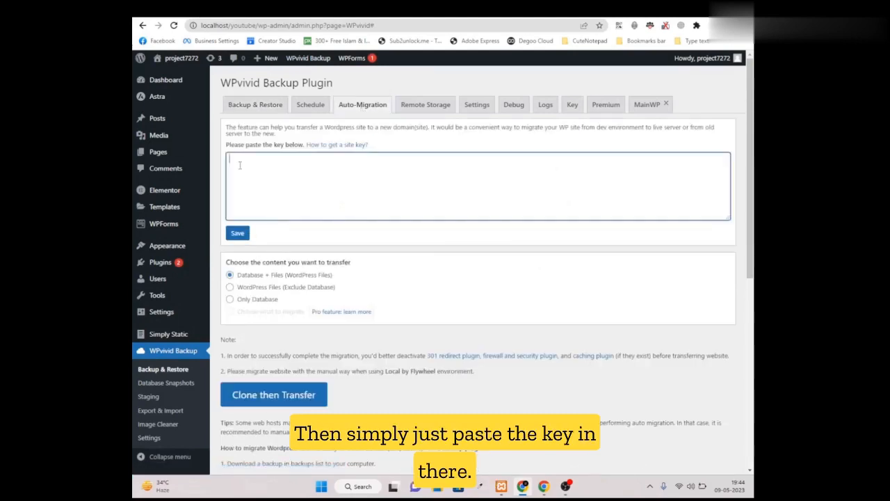
right_click(239, 165)
click(278, 238)
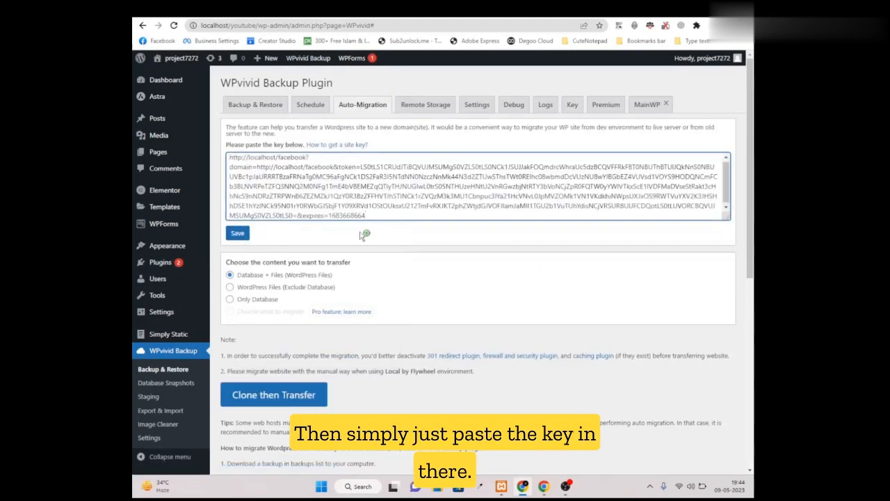
click(242, 236)
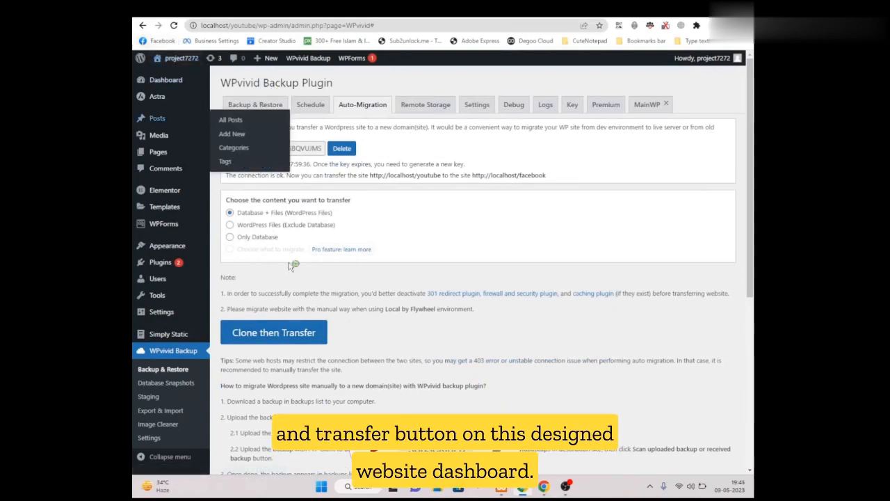
- Clone the designed youtube site and transfer it to the localhost/facebook site
click(282, 335)
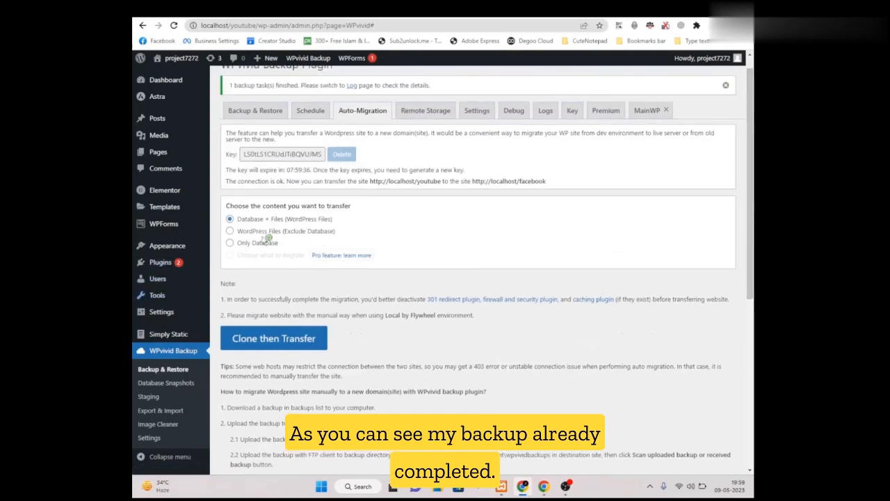
scroll(268, 237, down, 1)
scroll(209, 174, up, 2)
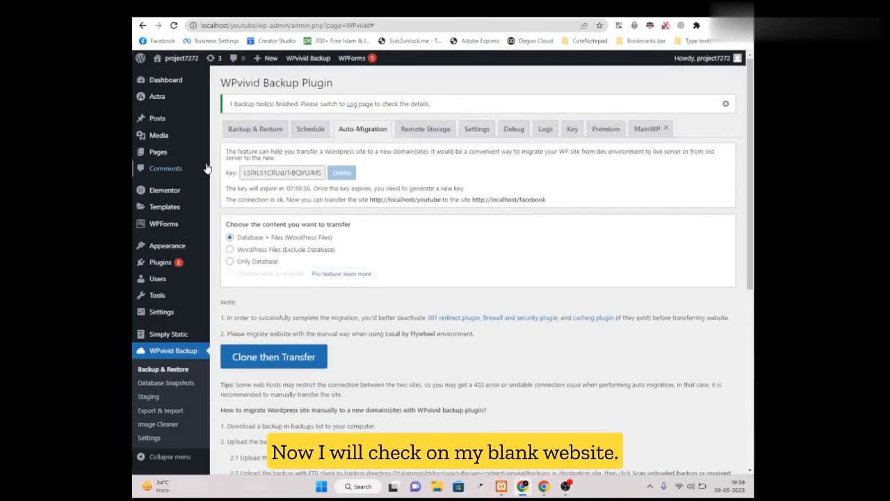
- Reload the WPvivid page on the blank facebook site and locate the received migration backup in its backup list
click(306, 9)
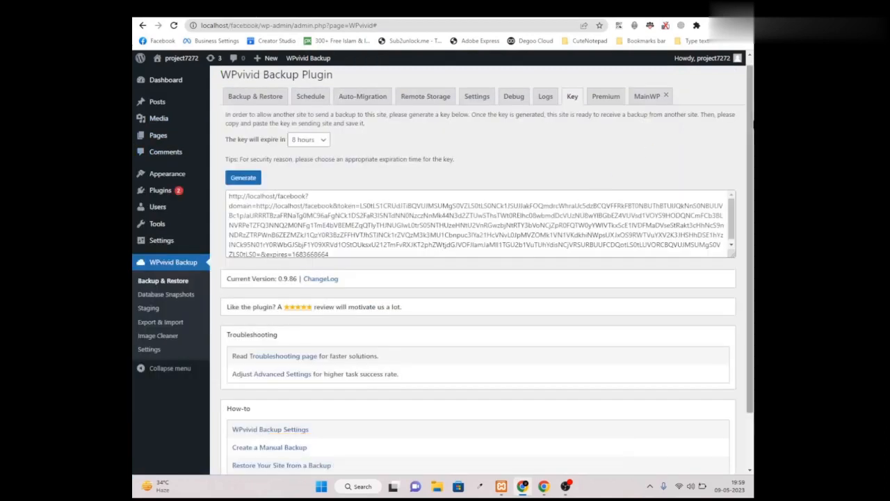
drag(752, 124, 752, 115)
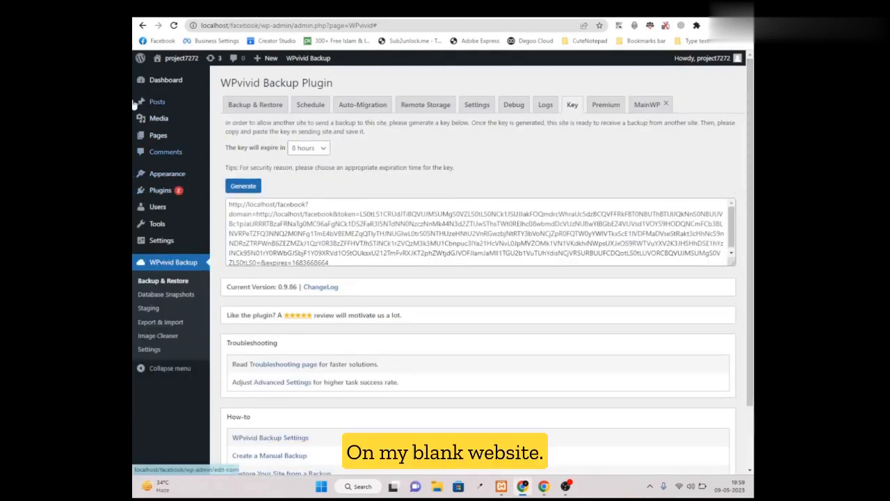
click(174, 25)
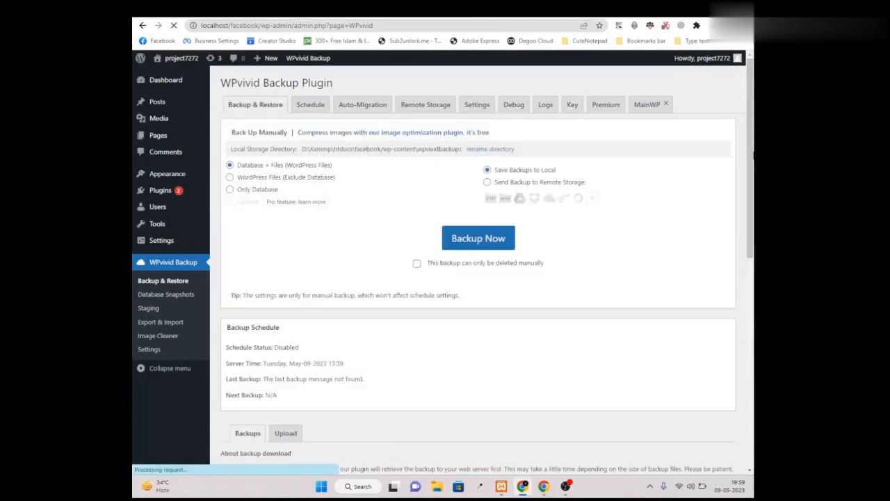
drag(752, 156, 745, 276)
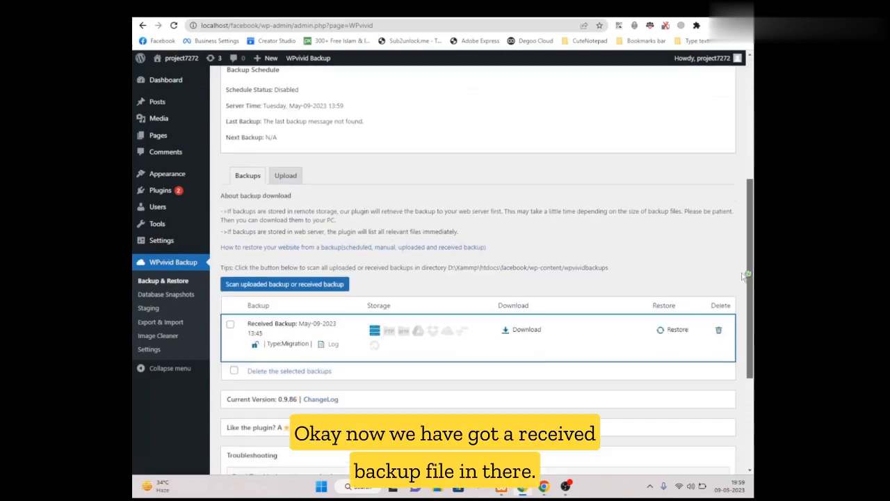
click(338, 342)
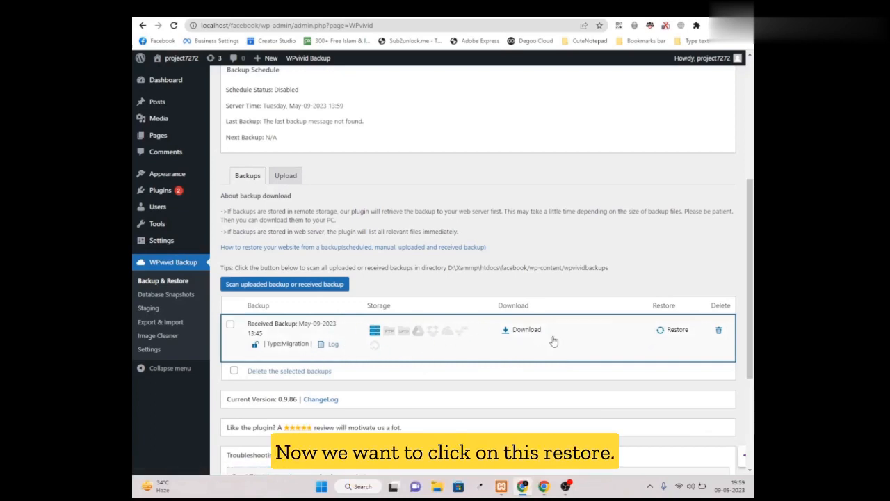
- Restore the received May-09-2023 13:45 backup on the facebook site, accepting the confirmation and completion prompts
click(683, 332)
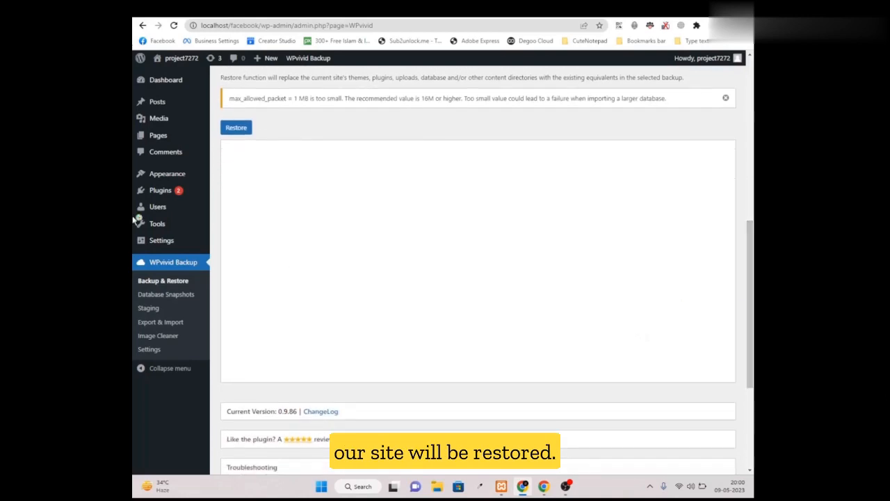
click(236, 129)
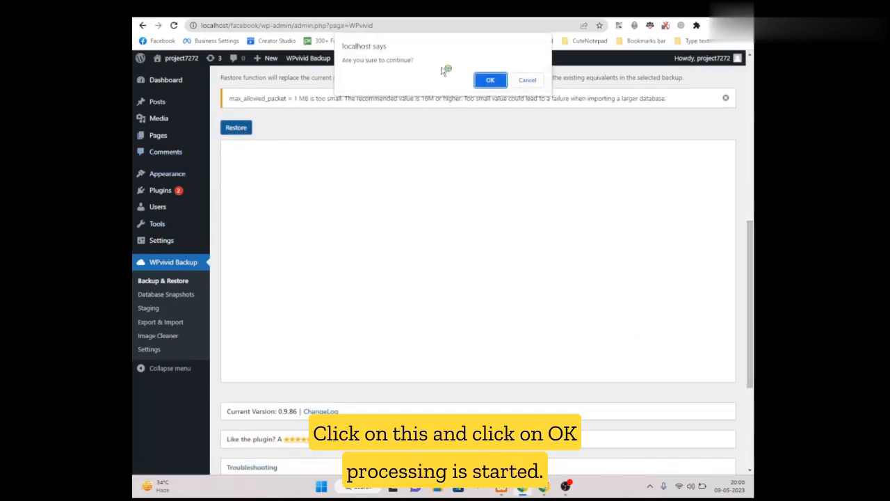
click(496, 80)
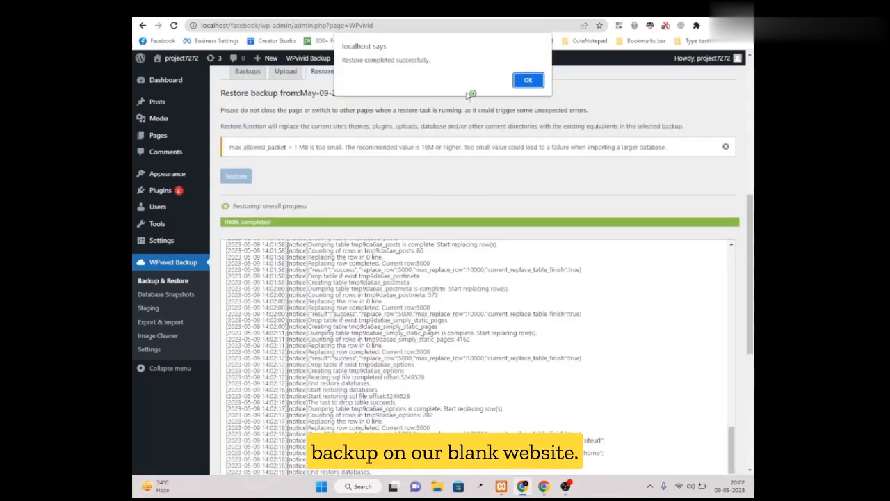
click(528, 81)
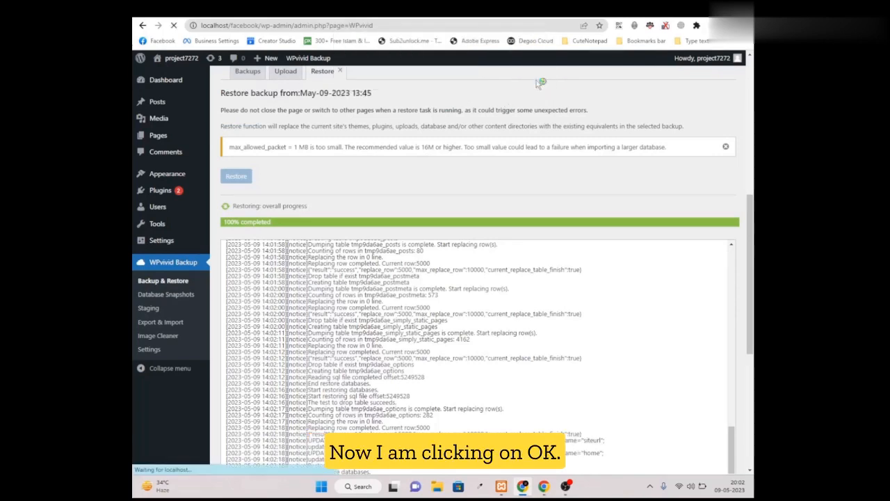
- Open the front end of the restored localhost/facebook site in a separate browser tab and check its home page
mouse_move(178, 58)
click(176, 76)
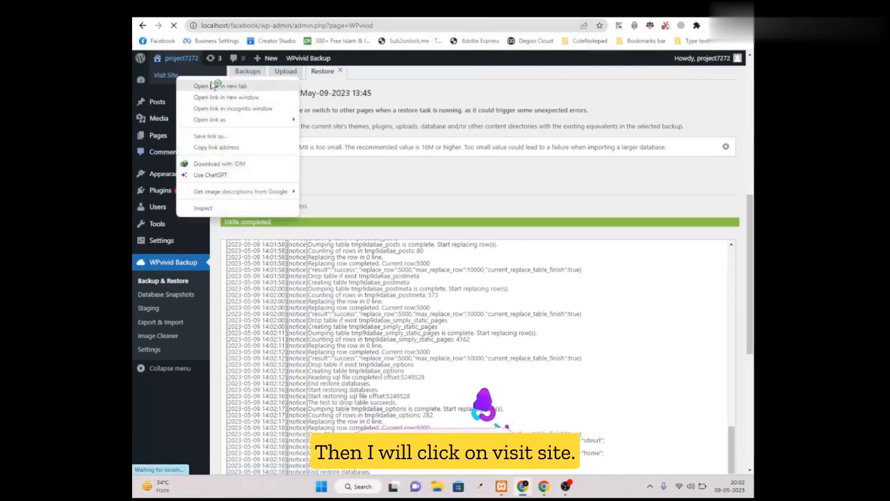
click(213, 85)
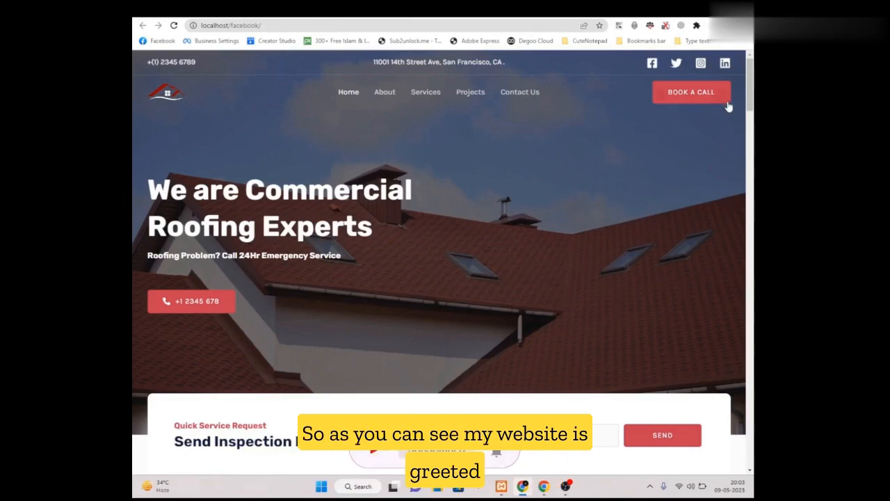
mouse_move(749, 84)
mouse_down()
mouse_move(749, 439)
mouse_move(750, 84)
mouse_up()
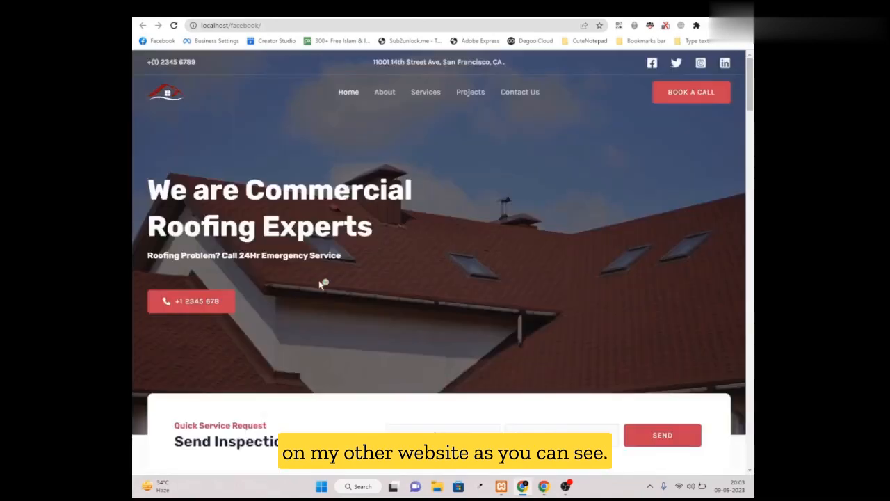
- Compare the migrated localhost/facebook home page with the original localhost/youtube site and its home page
key(ctrl+Tab)
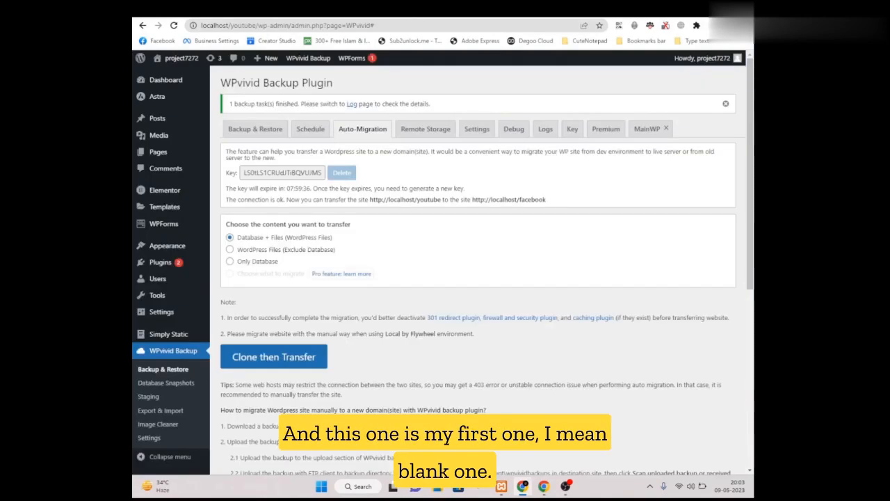
key(ctrl+Tab)
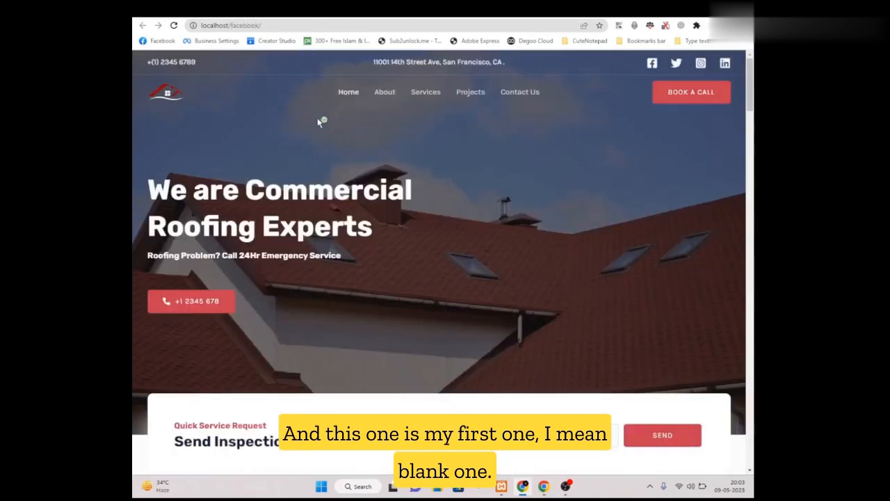
key(ctrl+Tab)
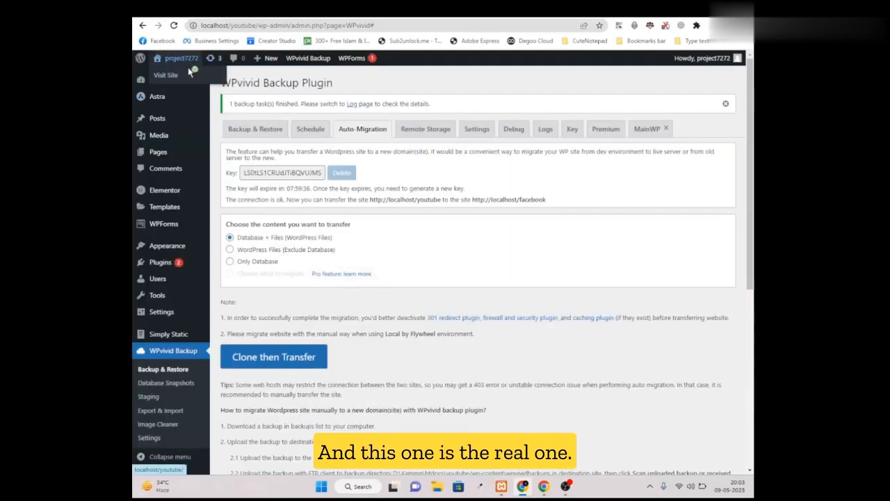
key(ctrl+Tab)
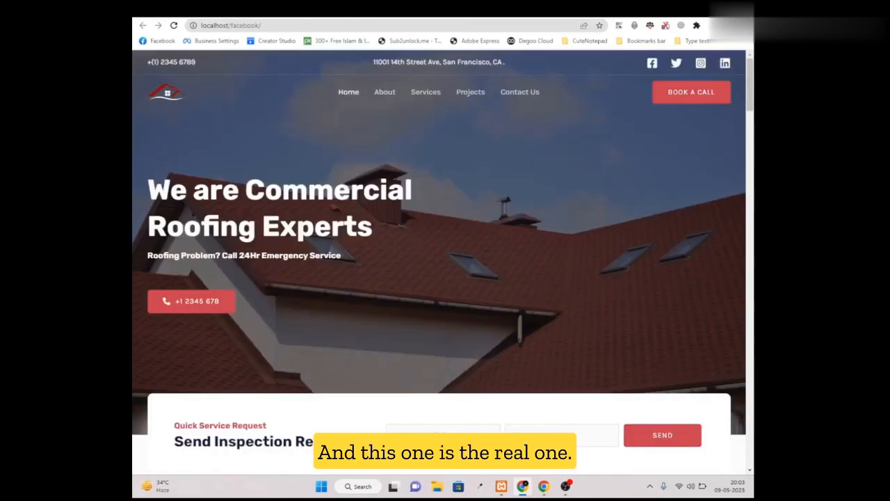
key(ctrl+Tab)
key(ctrl+Tab)
key(ctrl+Tab)
key(ctrl+Tab)
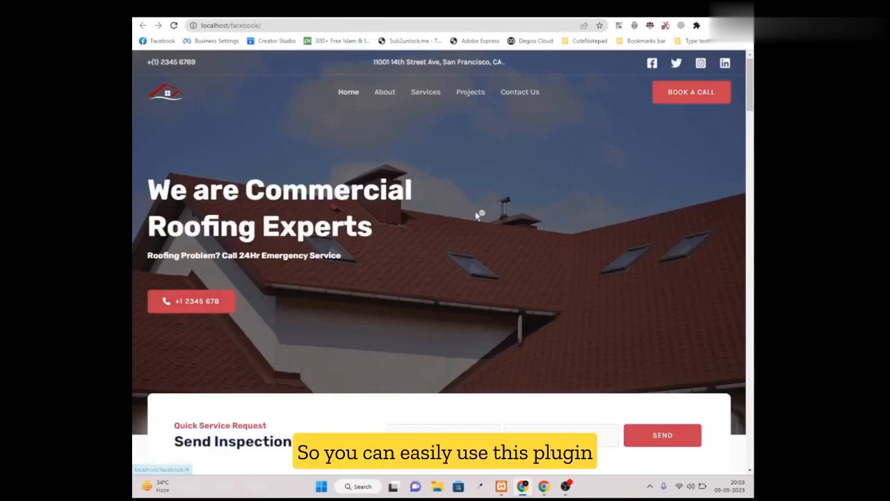
key(ctrl+Tab)
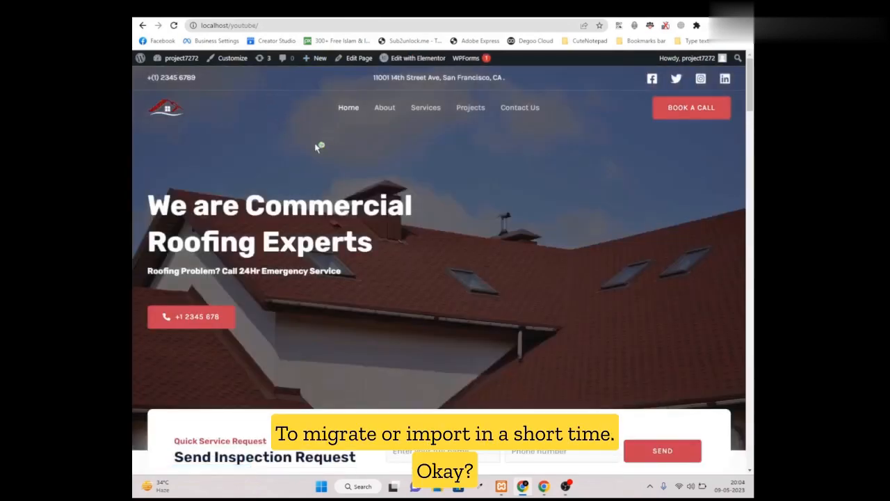
scroll(577, 383, down, 2)
scroll(570, 365, up, 2)
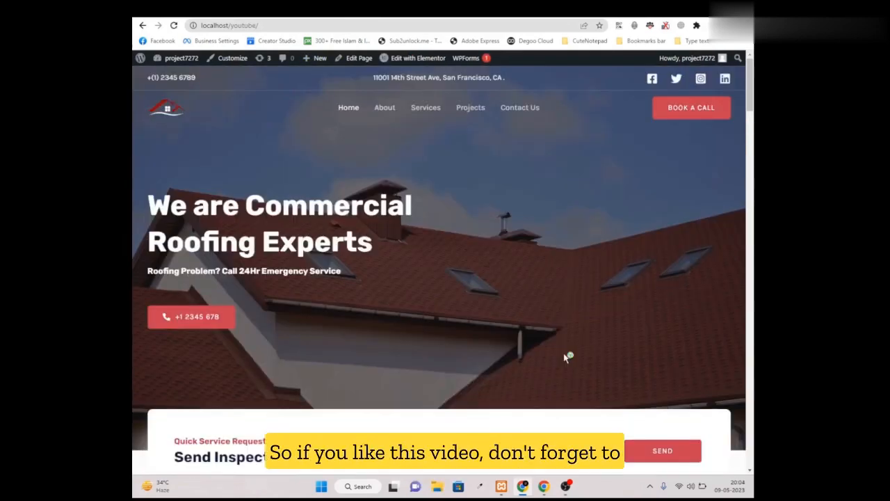